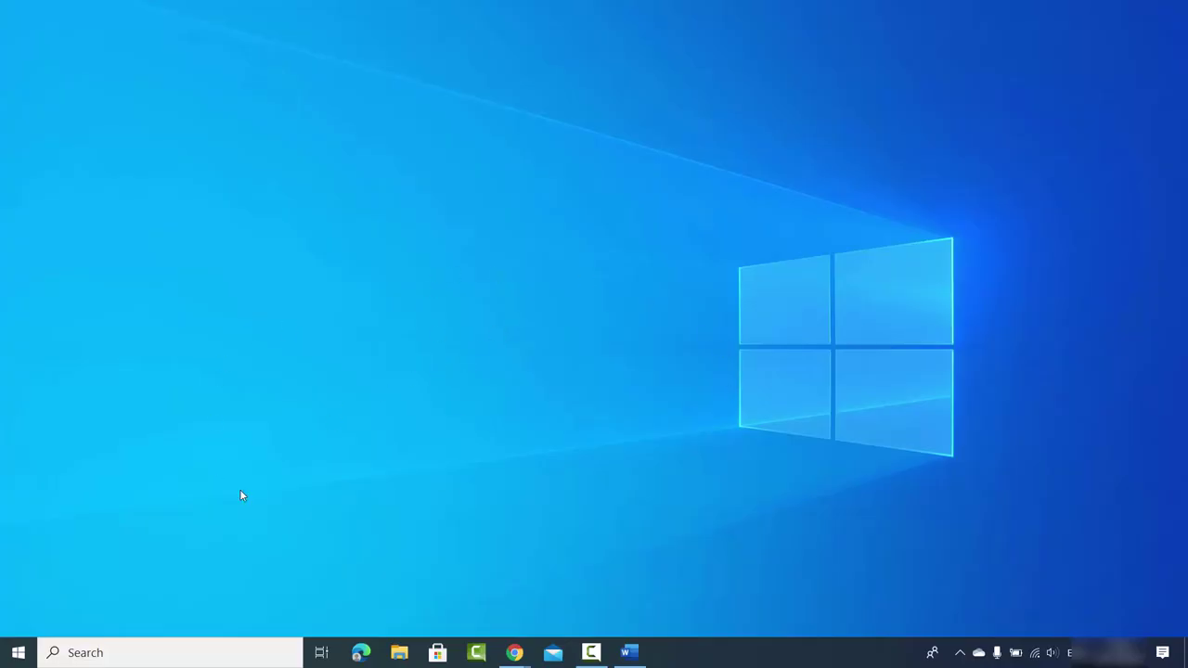
Open the Windows search panel from the taskbar Search box.
click(107, 651)
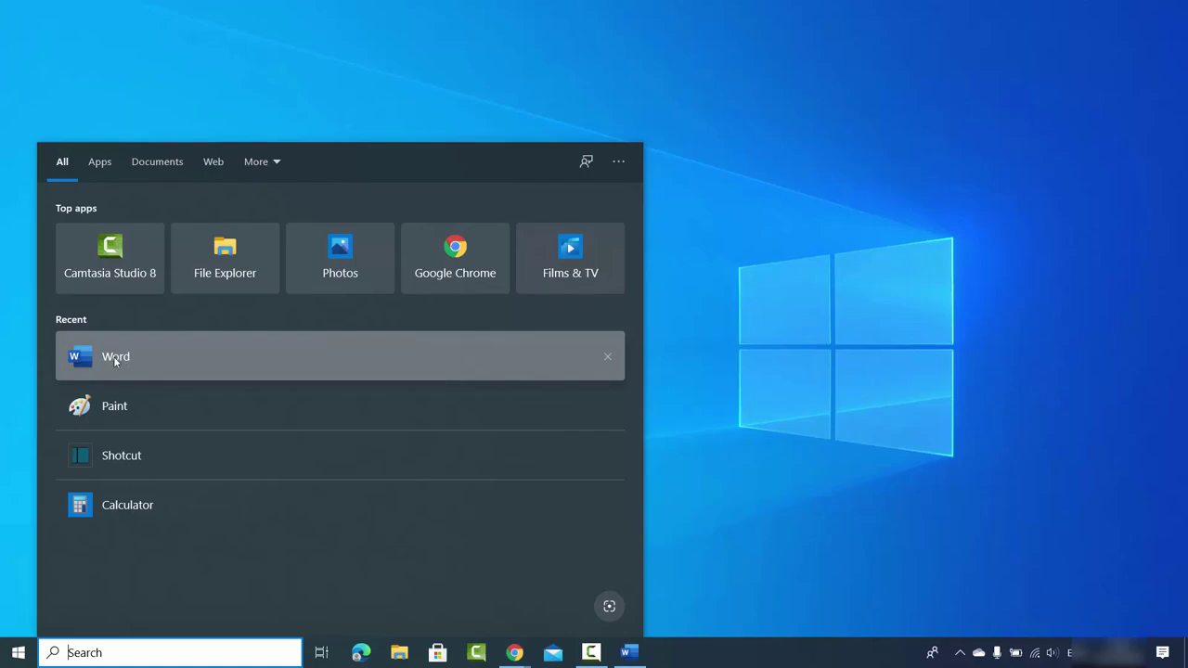
Launch Word from the Recent list in Windows search.
click(114, 359)
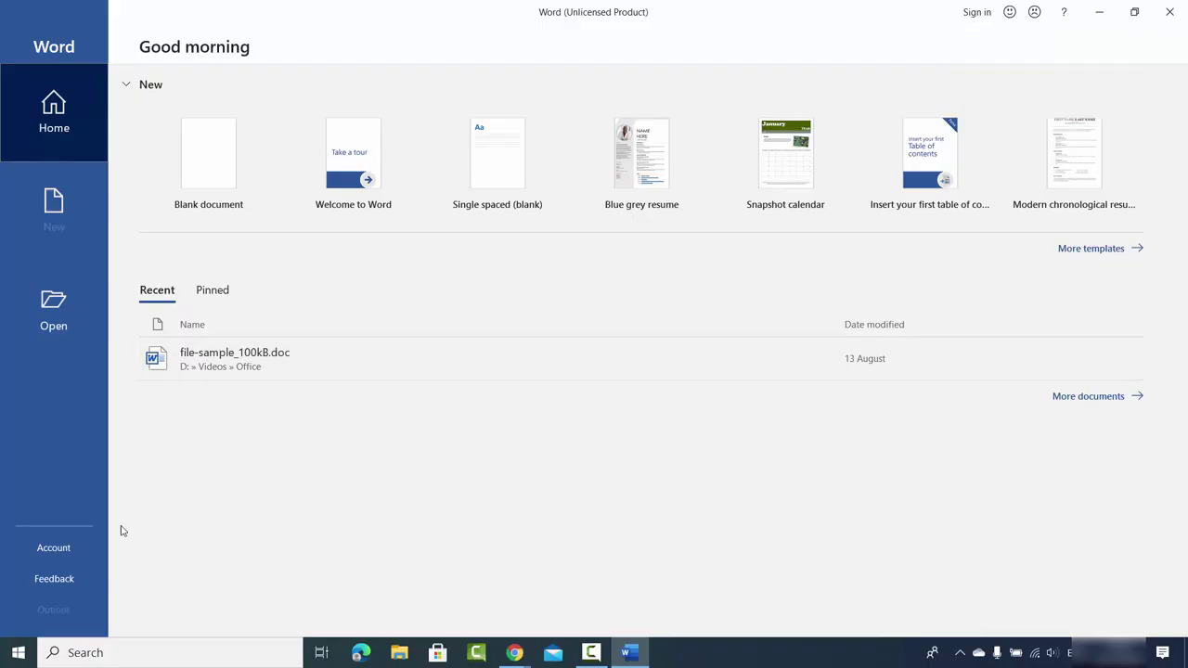
Go to Word's Account page and choose Activate Product to reach the Office sign-in prompt.
click(65, 550)
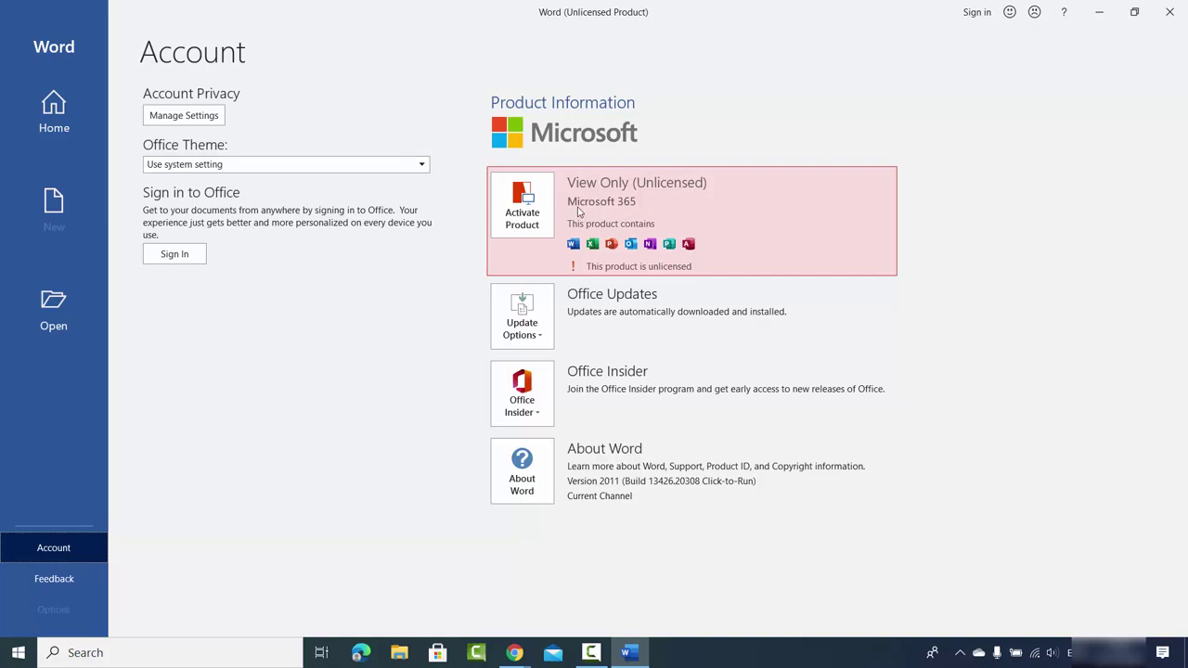
click(526, 219)
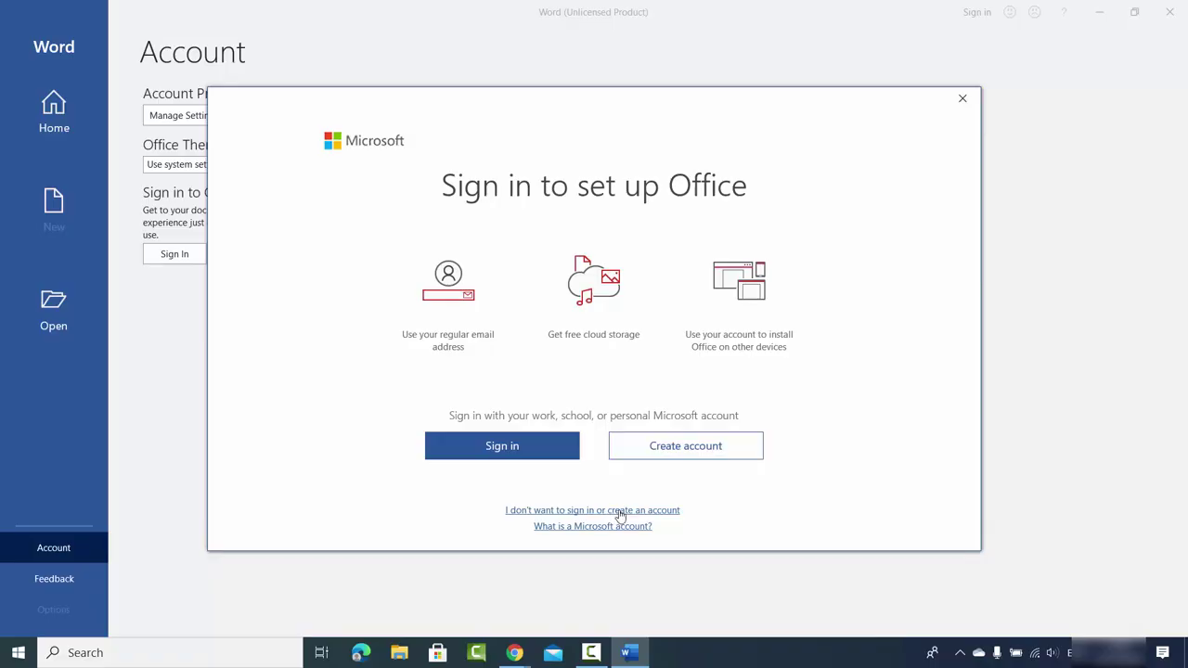
Skip sign-in, dismiss the product key prompt, and close Word.
click(619, 511)
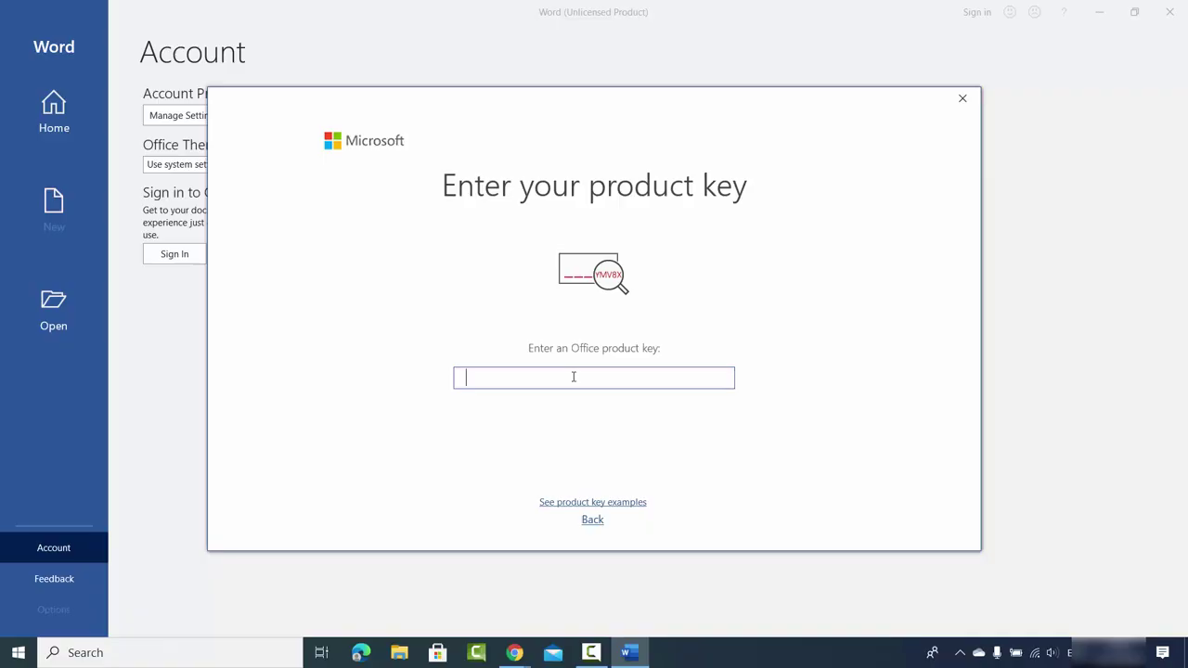
text(DDD)
click(963, 97)
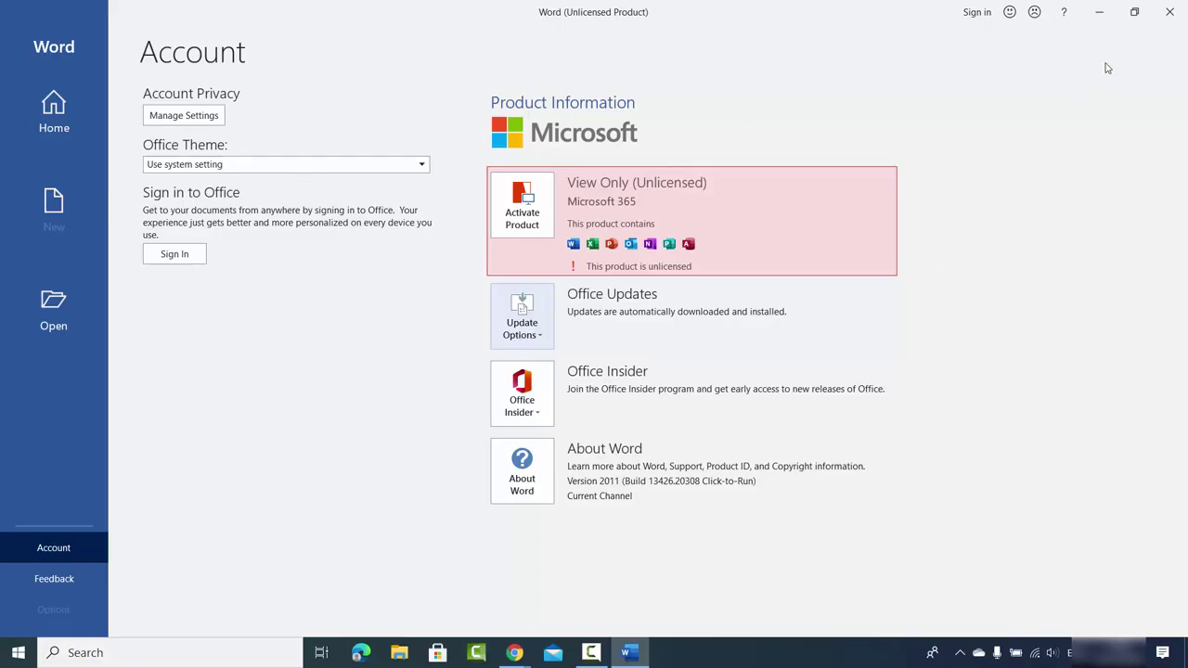
click(1168, 13)
Restore Chrome showing the Microsoft 365 setup page at setup.office.com.
click(515, 653)
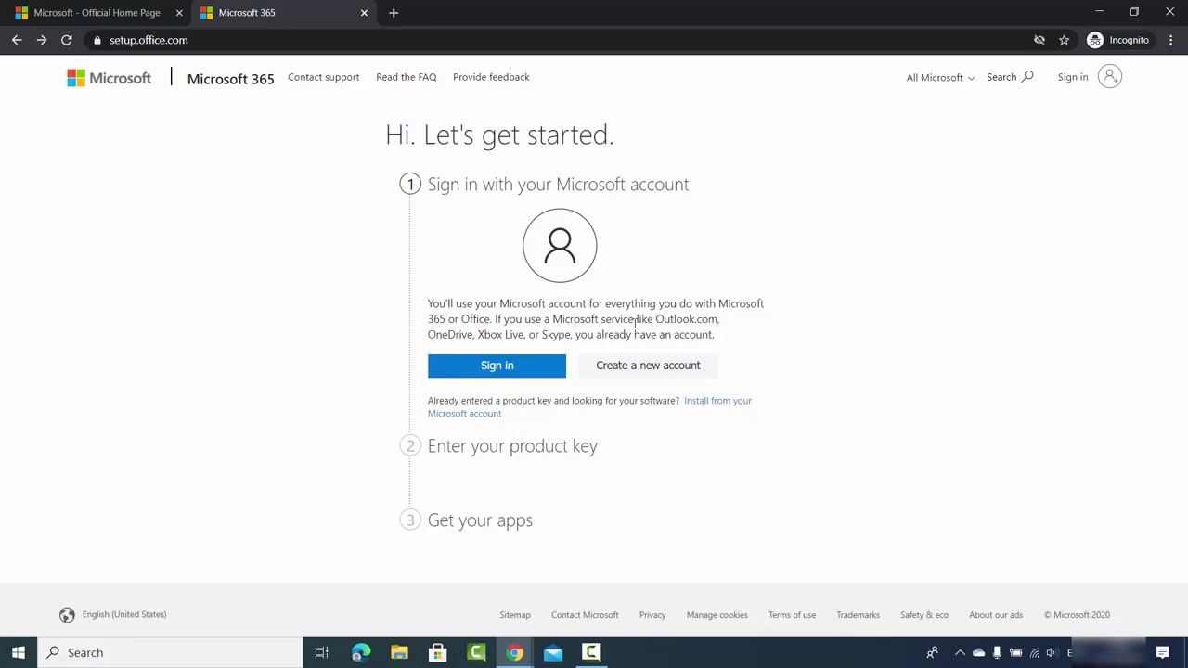
click(641, 370)
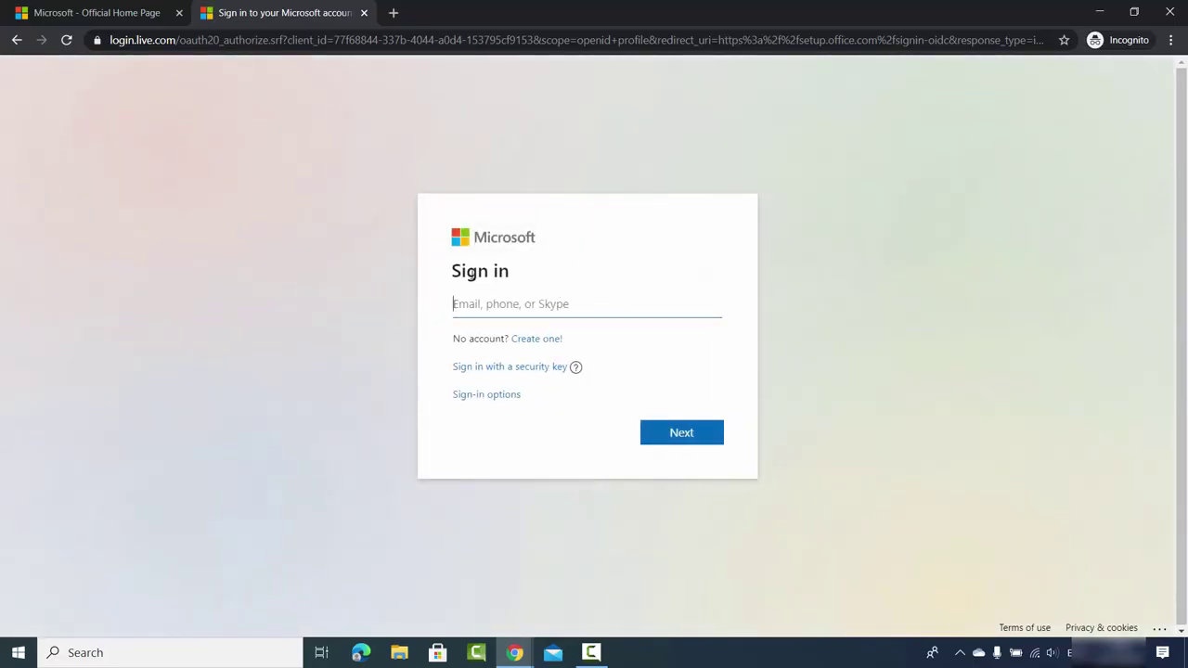
click(535, 339)
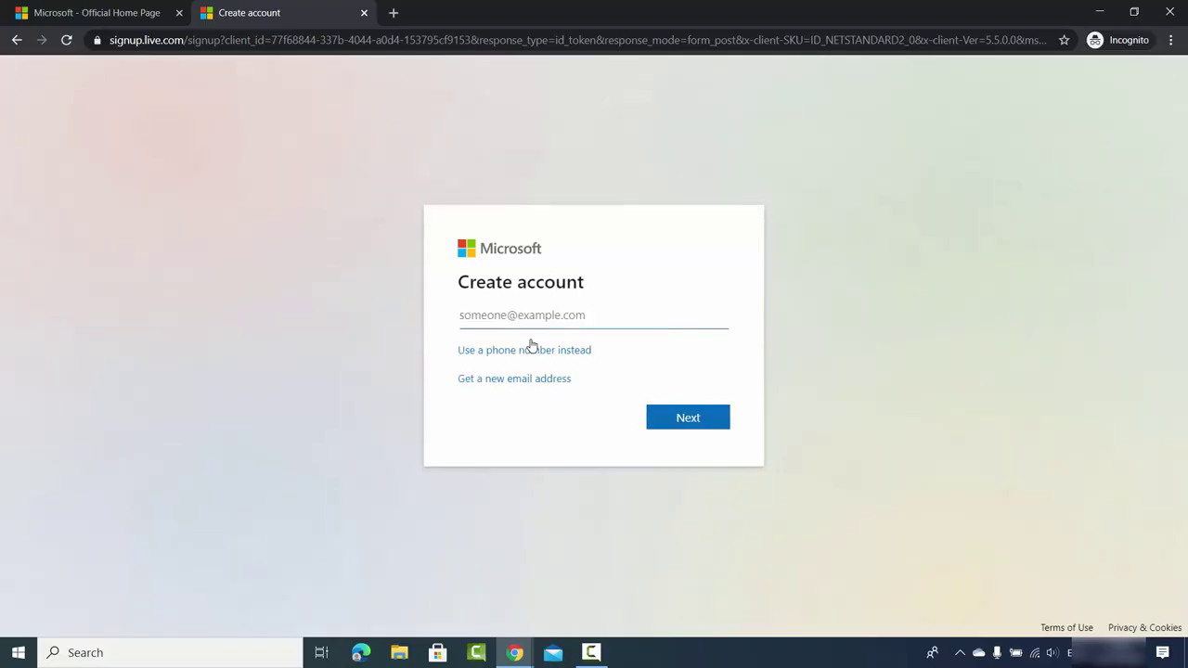
click(496, 386)
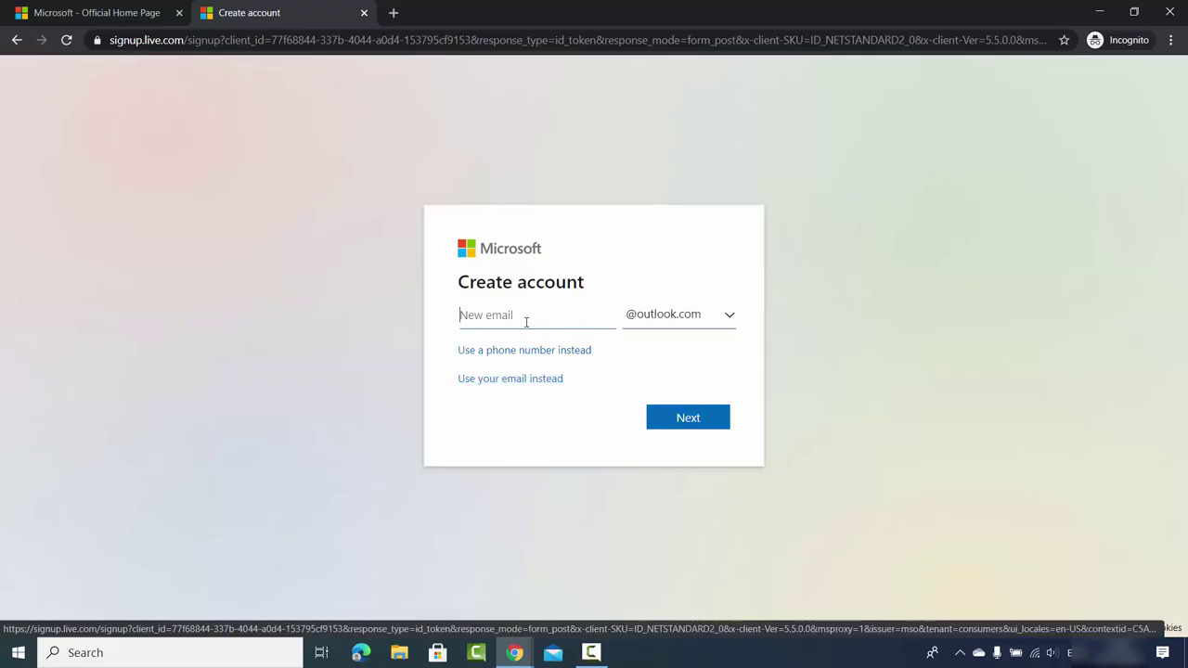
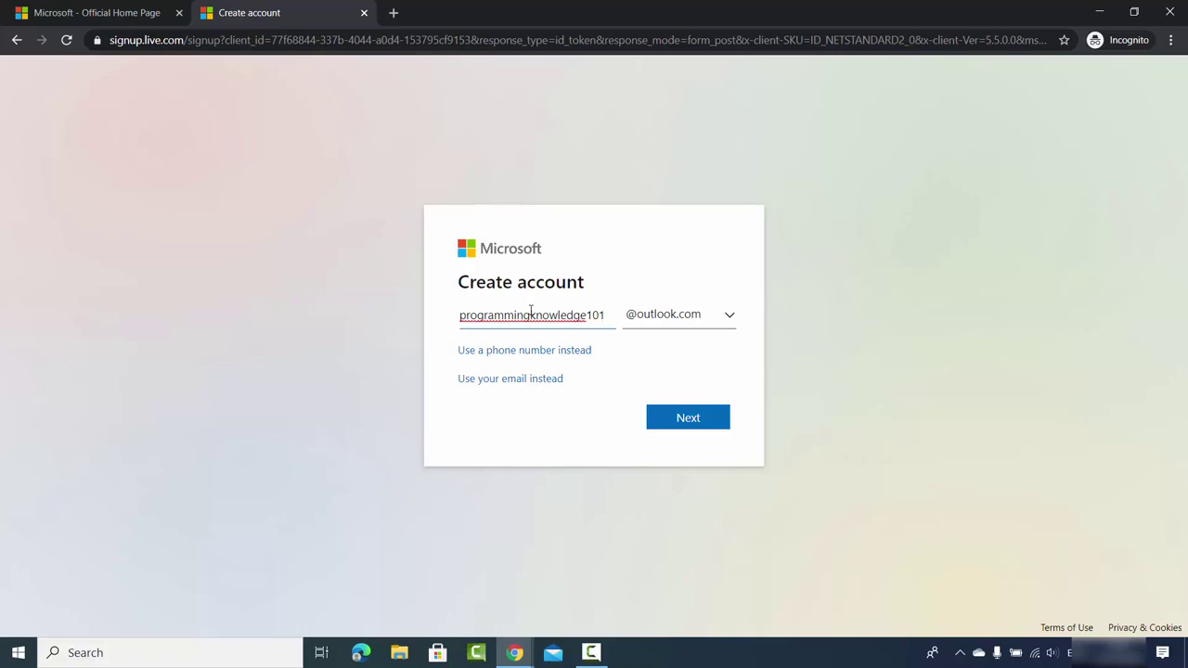
click(658, 316)
click(656, 318)
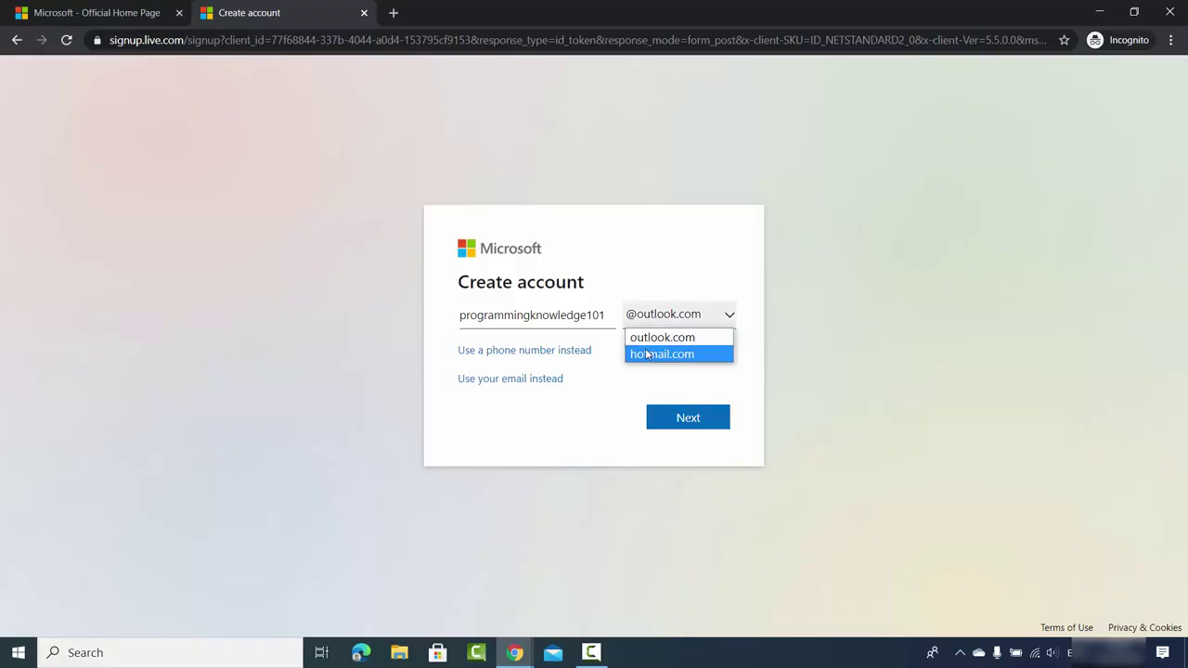
click(656, 337)
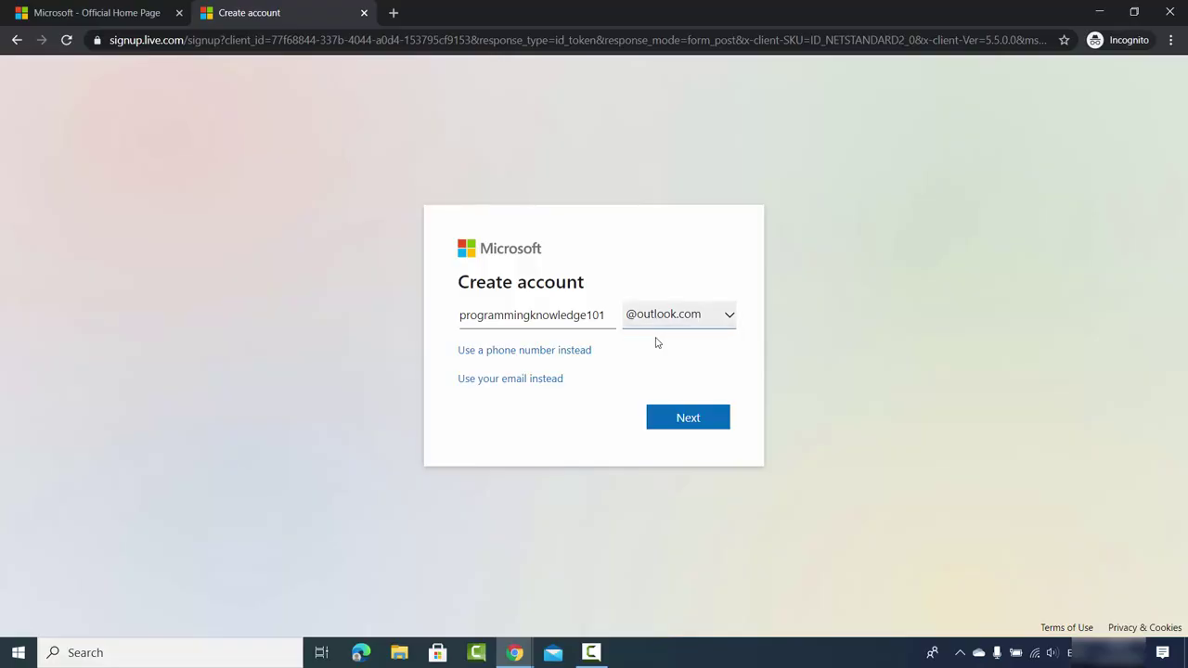
click(685, 417)
key(ctrl+v)
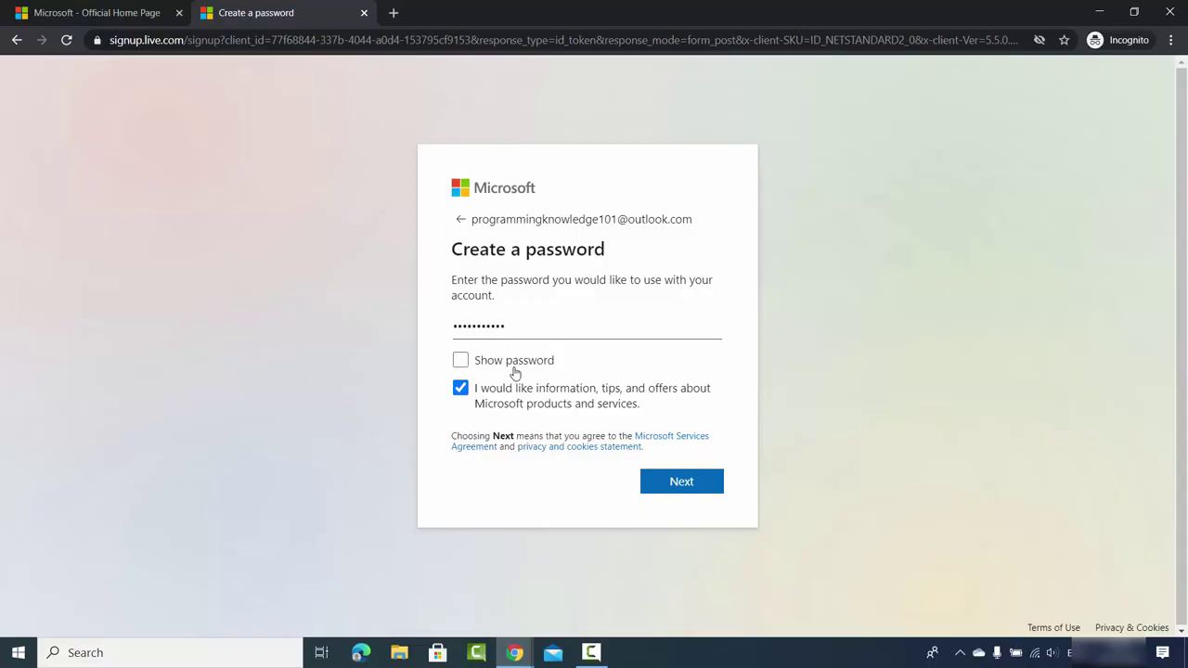
Submit the password, first and last name, country and birth month to complete signup.
click(670, 484)
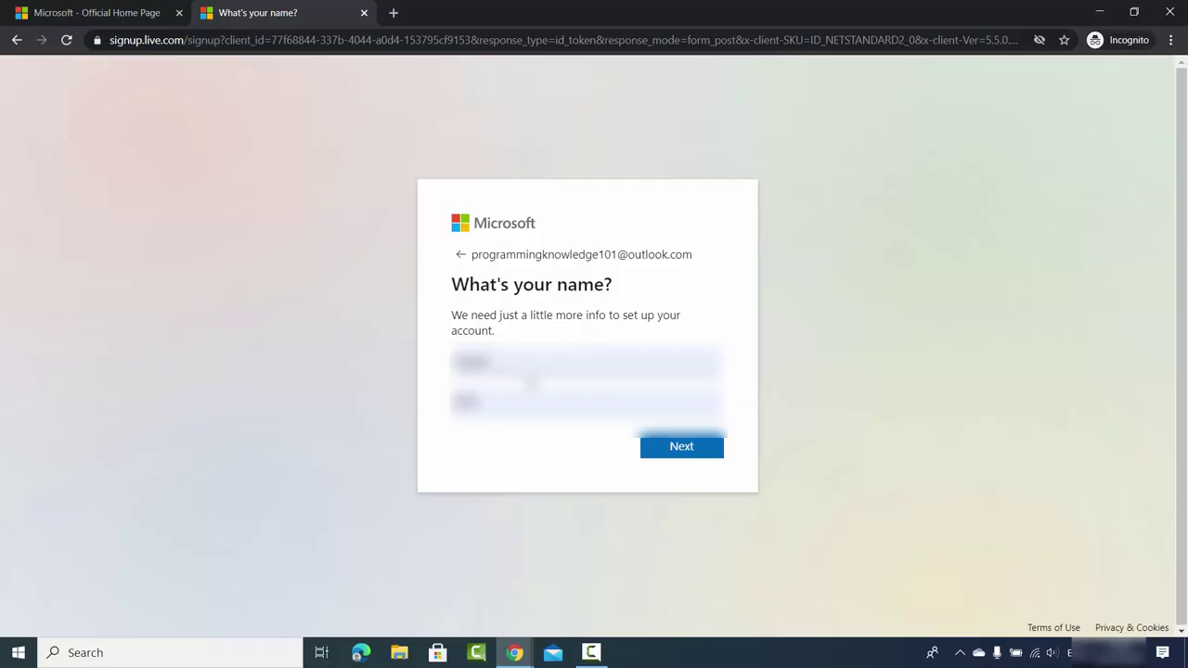
click(688, 453)
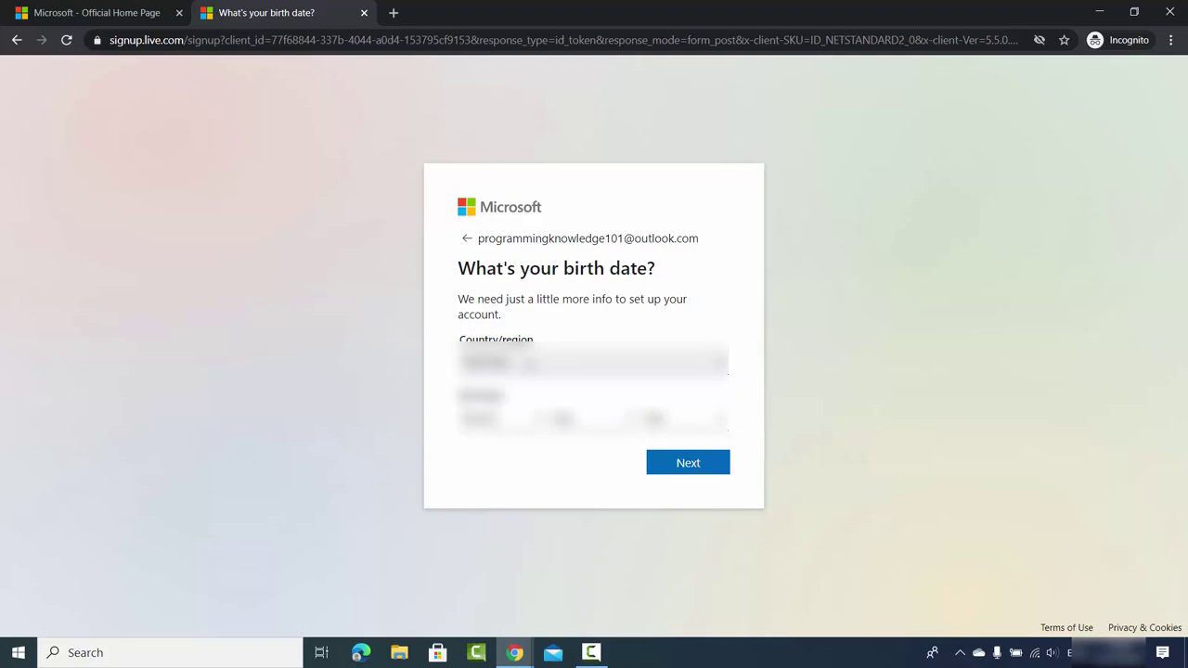
click(492, 418)
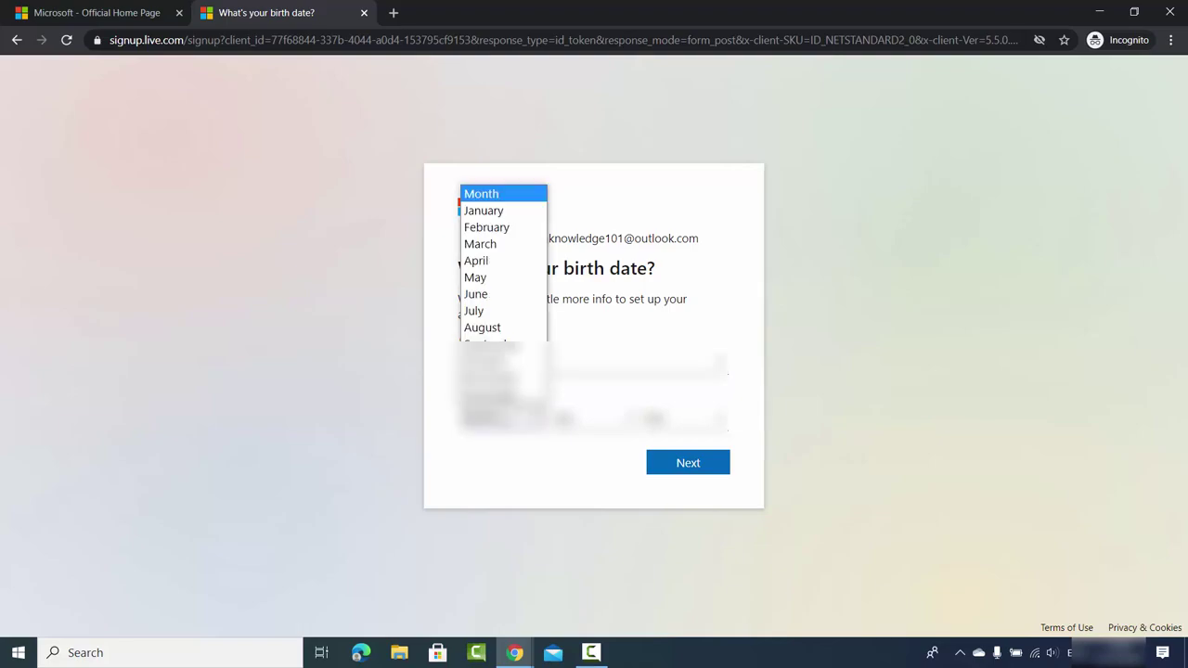
click(496, 295)
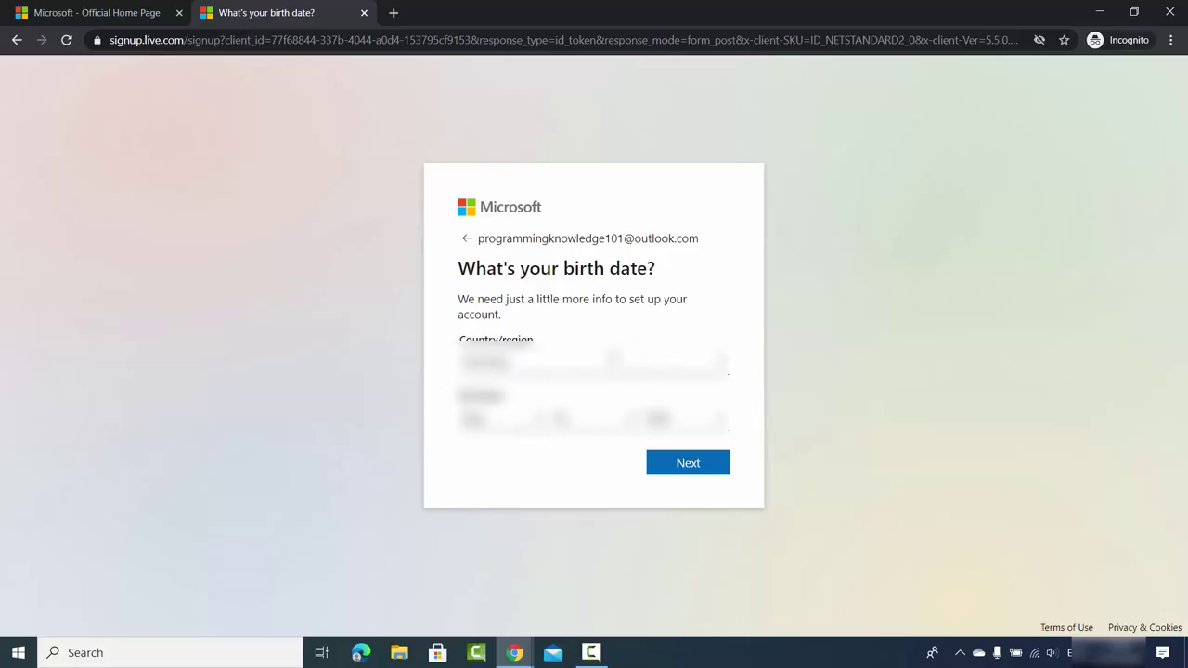
click(684, 470)
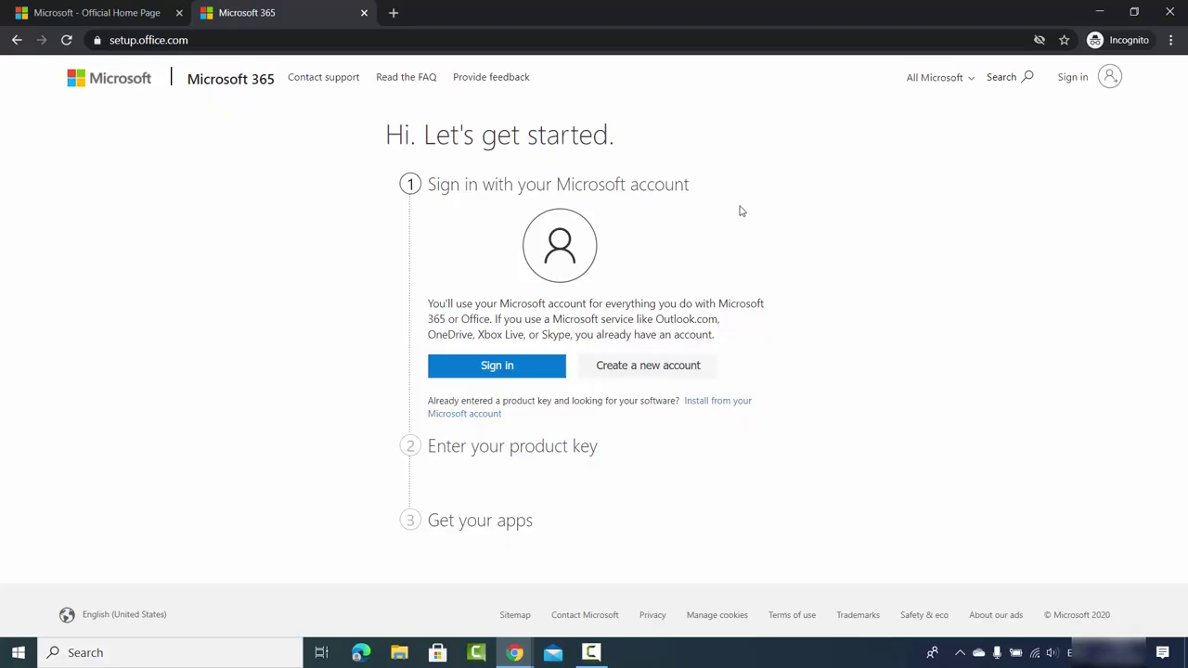
Sign in with the new account and redeem the pasted product key with region Germany.
click(490, 371)
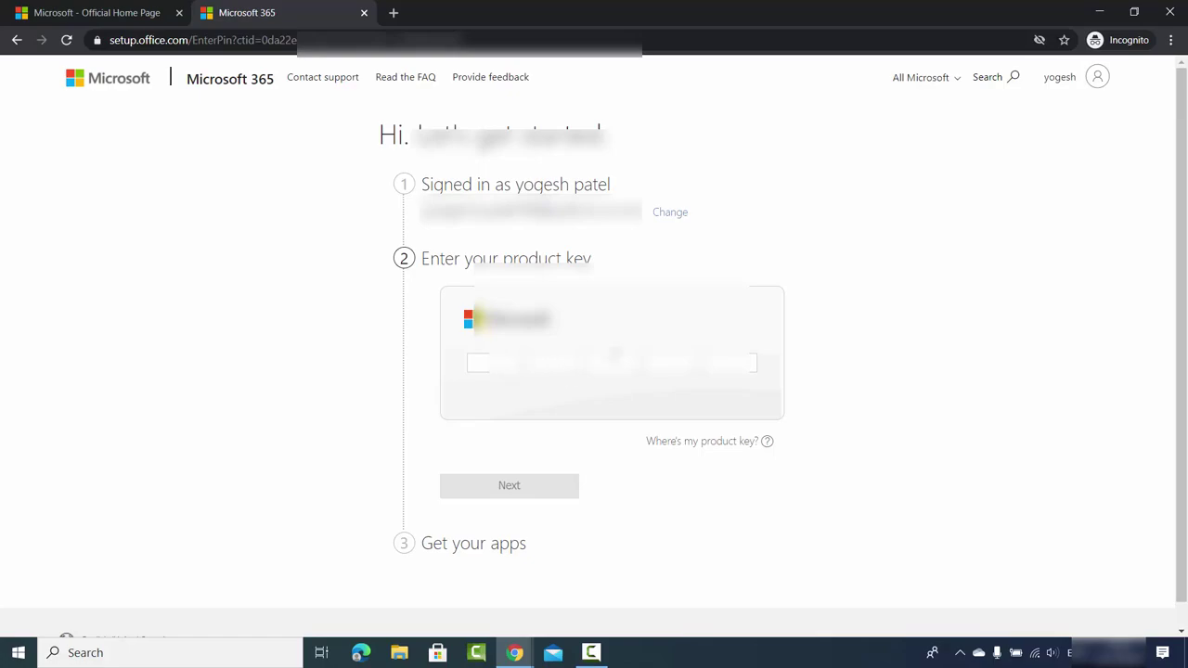
key(ctrl+v)
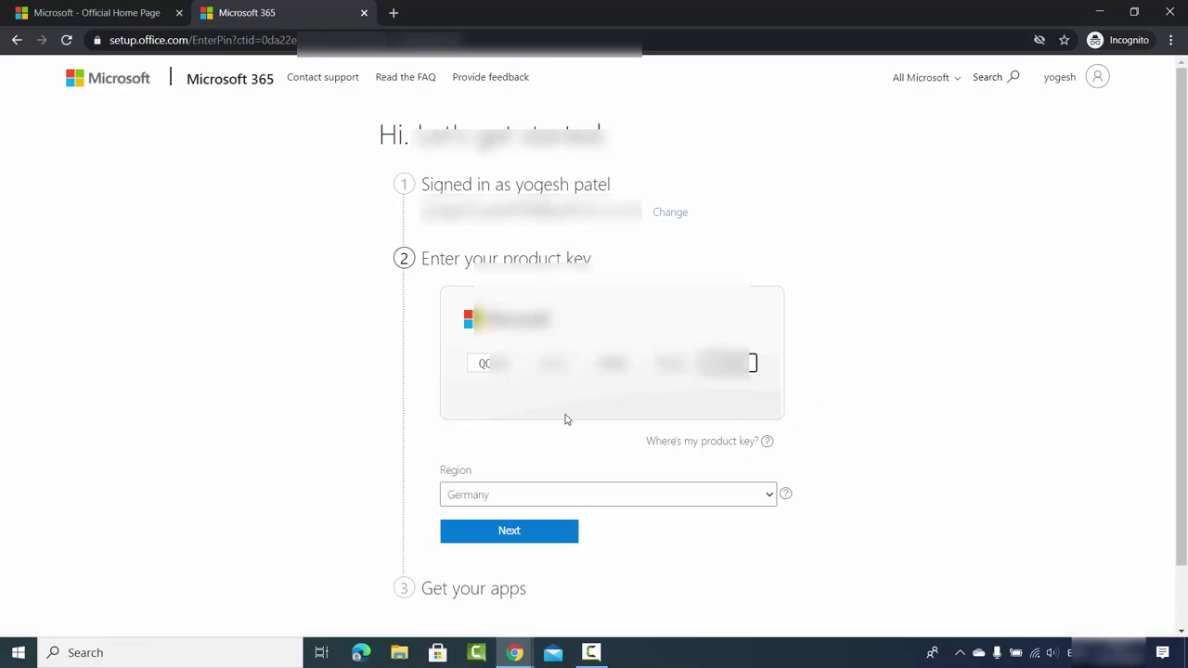
scroll(499, 411, down, 2)
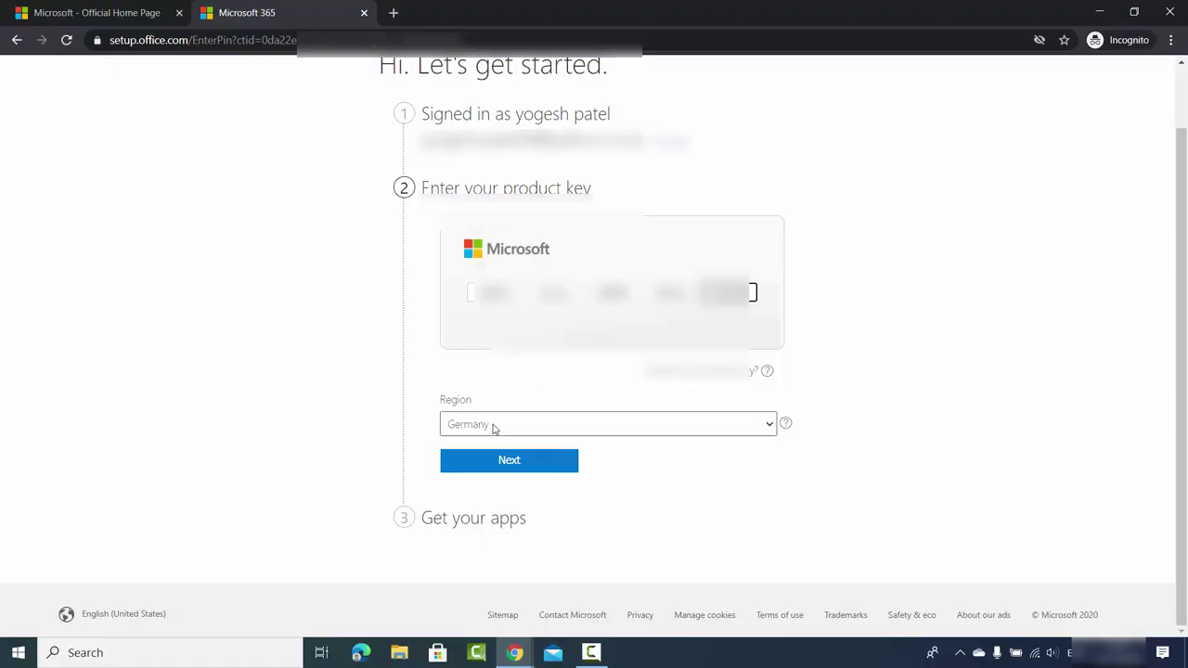
click(499, 461)
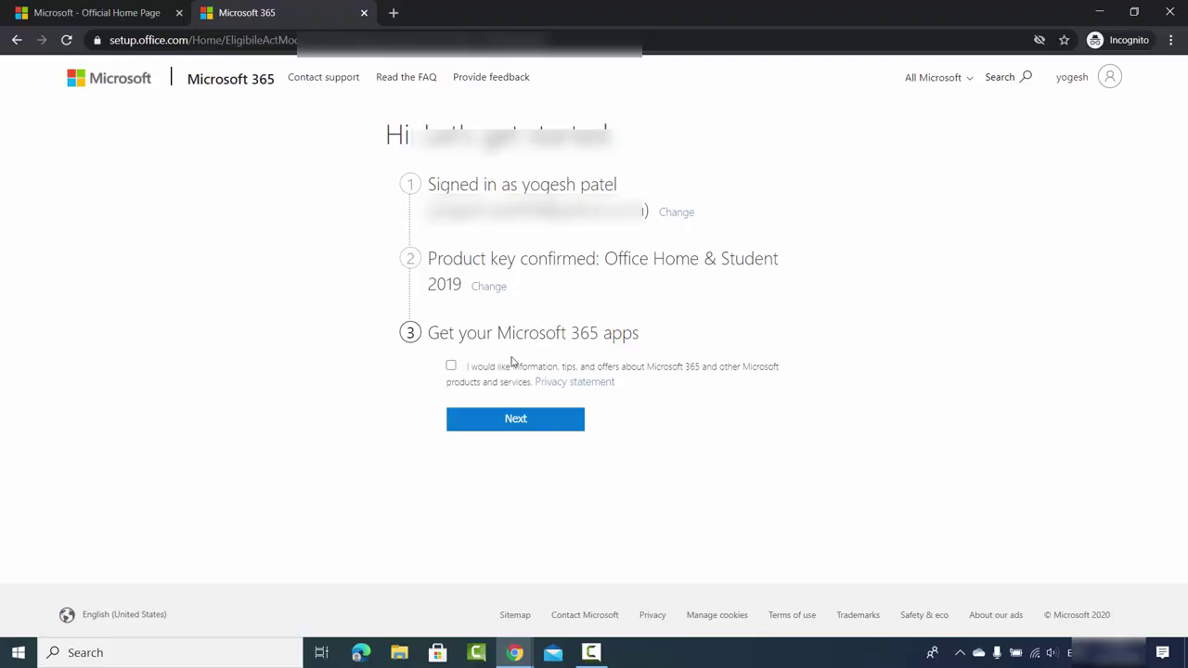
click(490, 419)
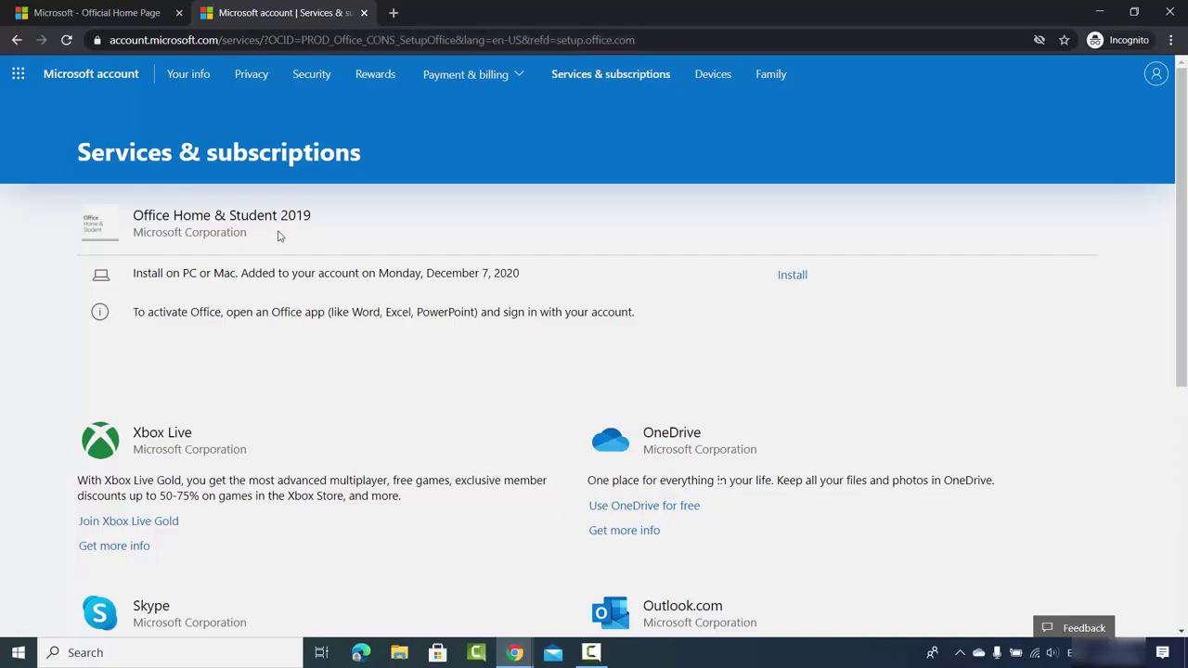
Download OfficeSetup.exe for Office Home & Student 2019 from Services & subscriptions.
drag(146, 272, 163, 272)
click(545, 275)
click(791, 275)
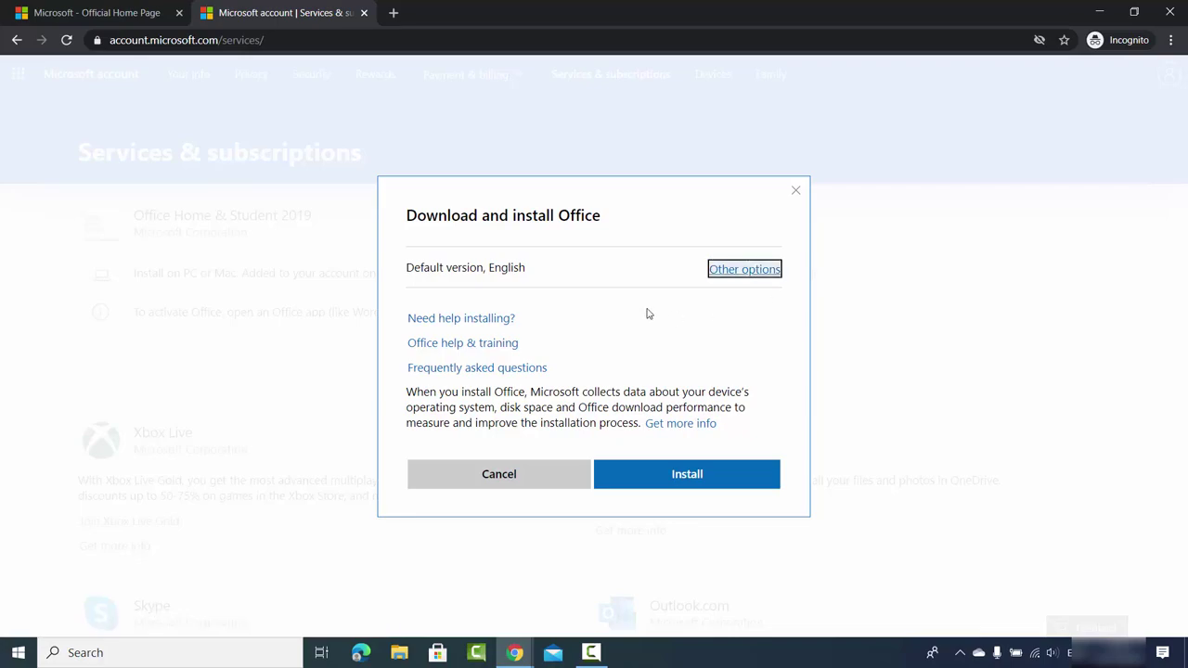
click(502, 268)
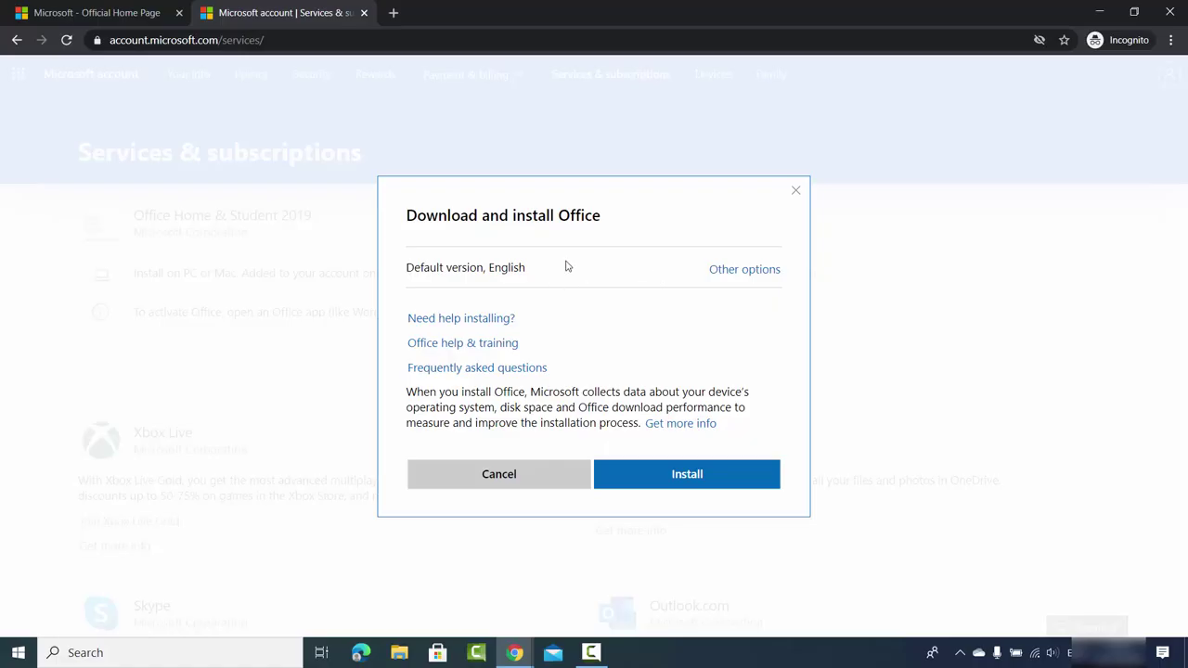
click(676, 478)
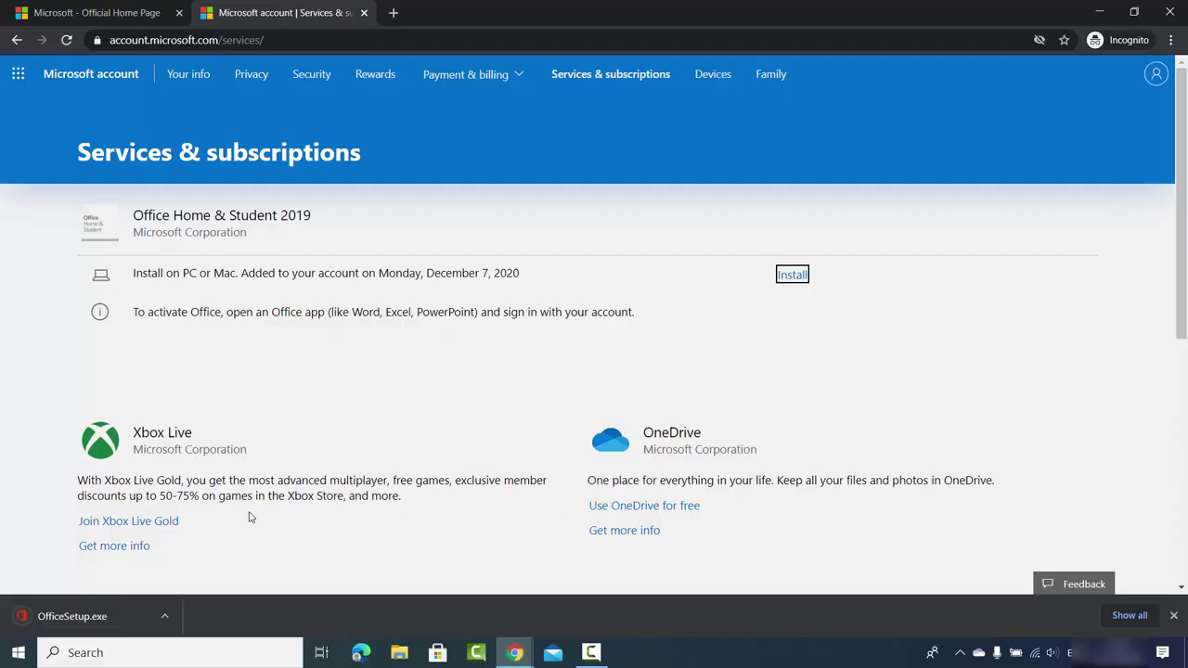
Run OfficeSetup.exe past the protection warning and close the installer once Office is installed.
click(87, 617)
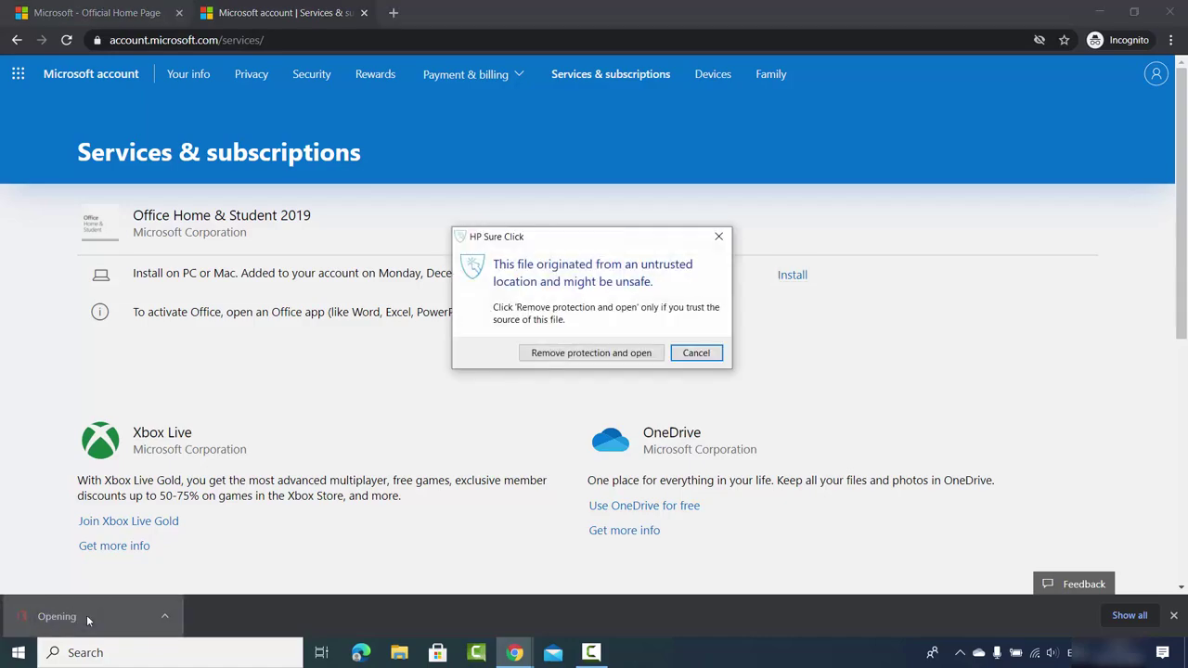
click(593, 355)
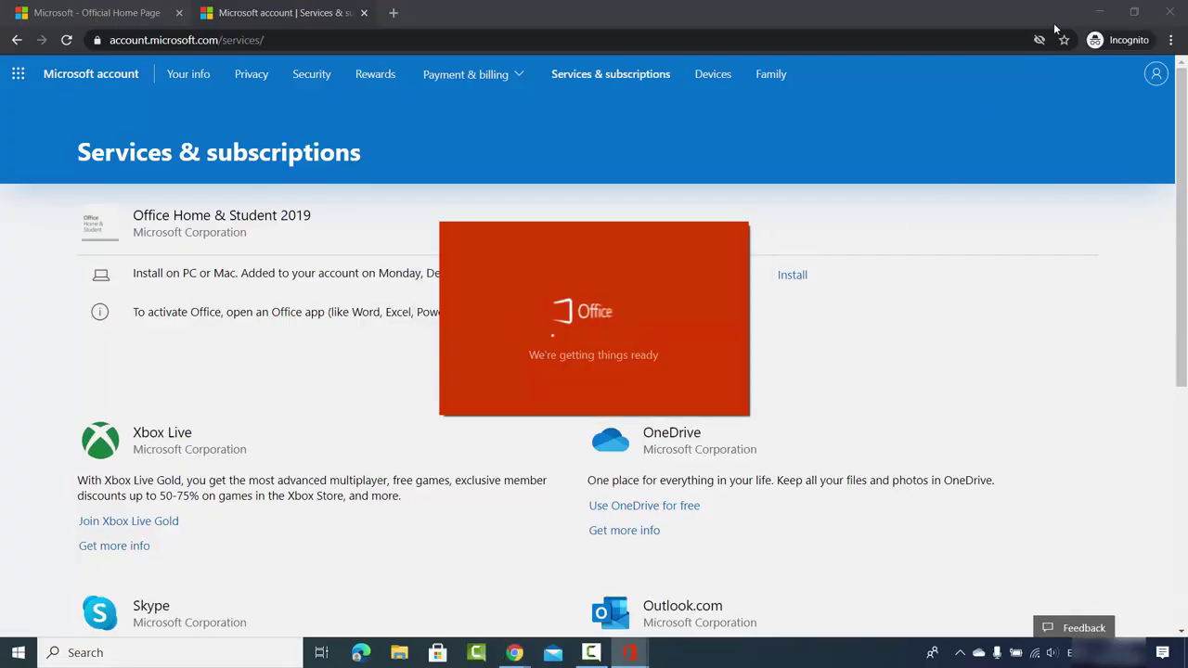
click(1097, 13)
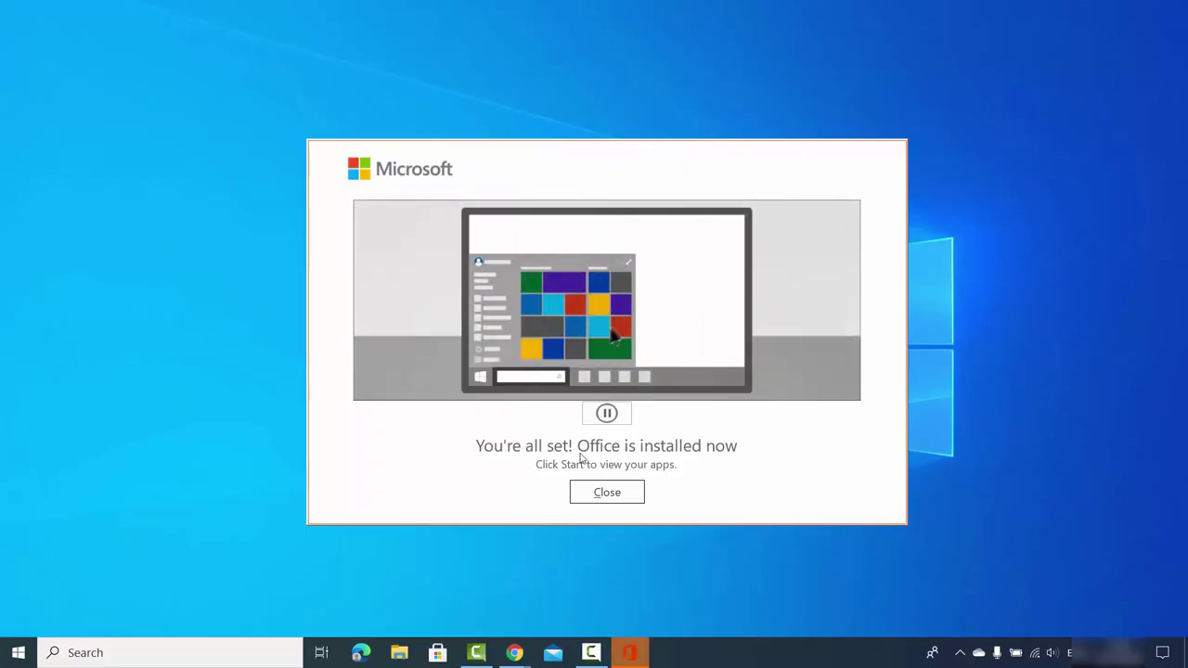
click(608, 492)
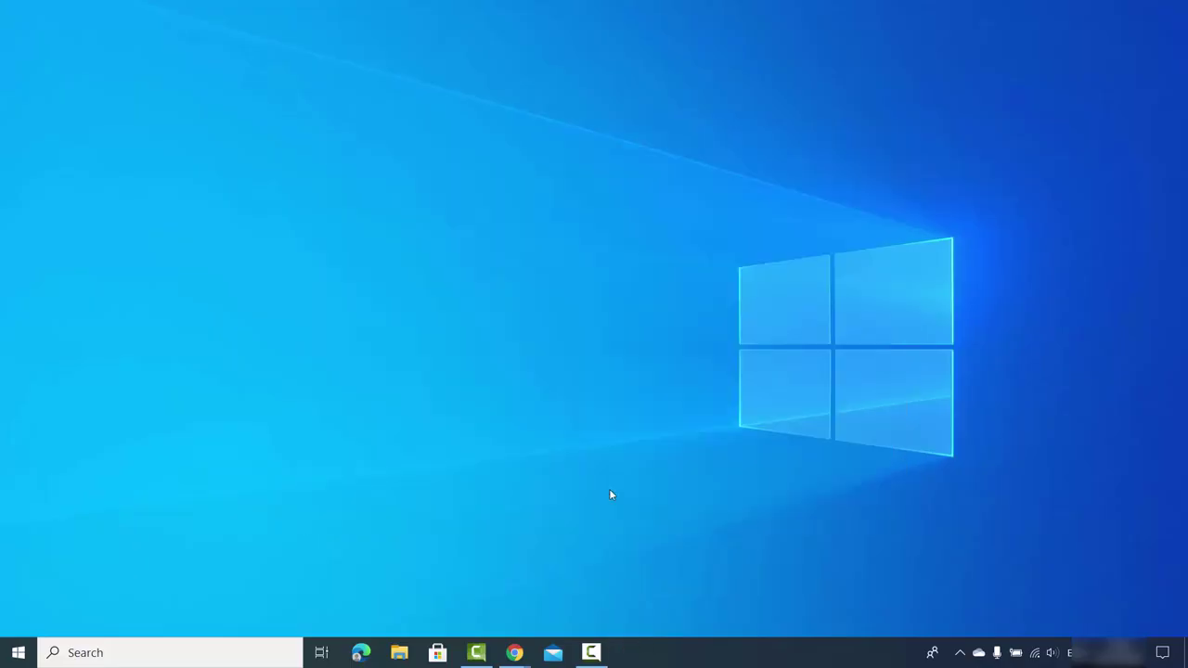
Relaunch Word from Windows search using its entry under Recent.
click(115, 656)
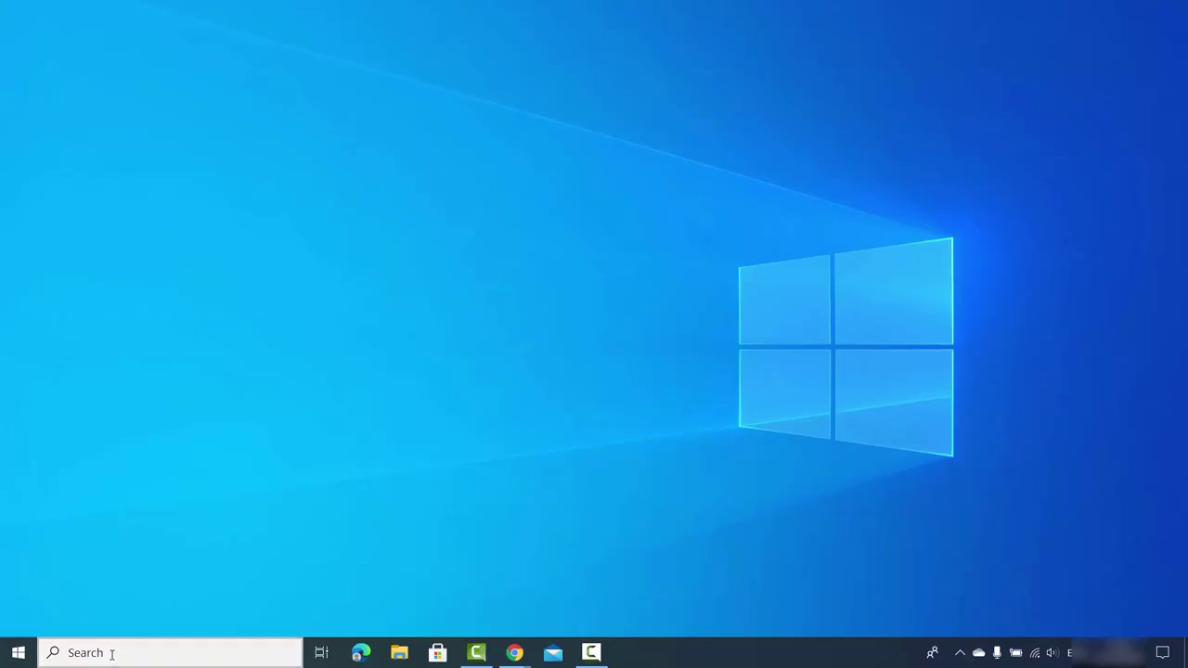
click(19, 652)
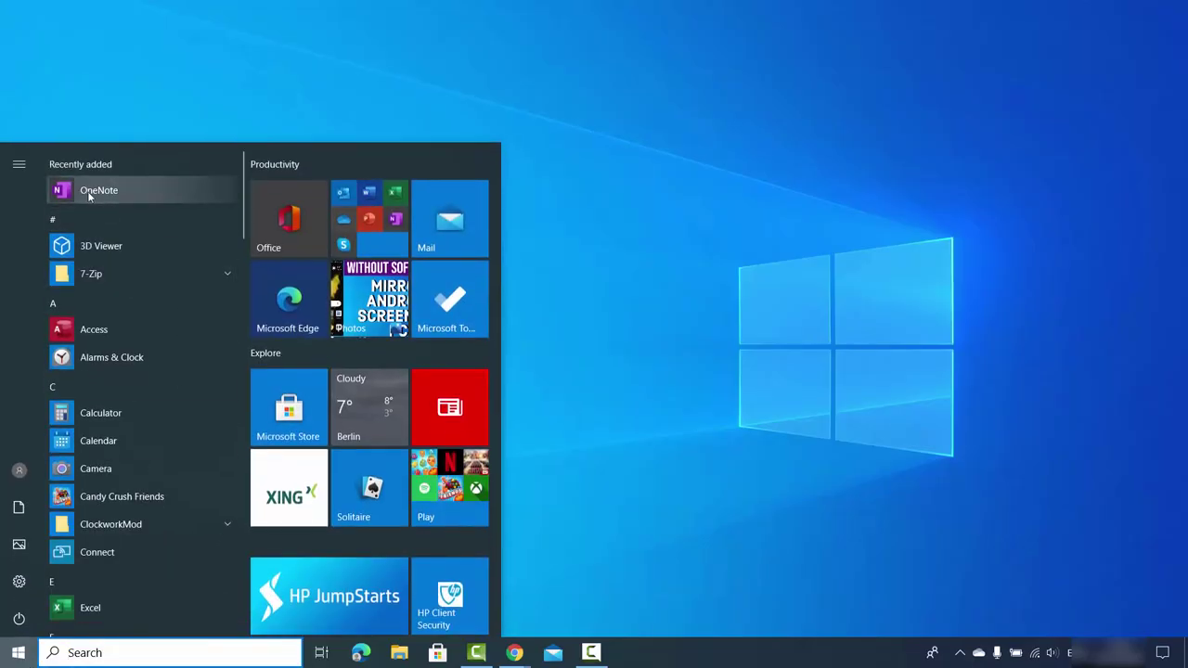
scroll(98, 568, down, 1)
click(101, 652)
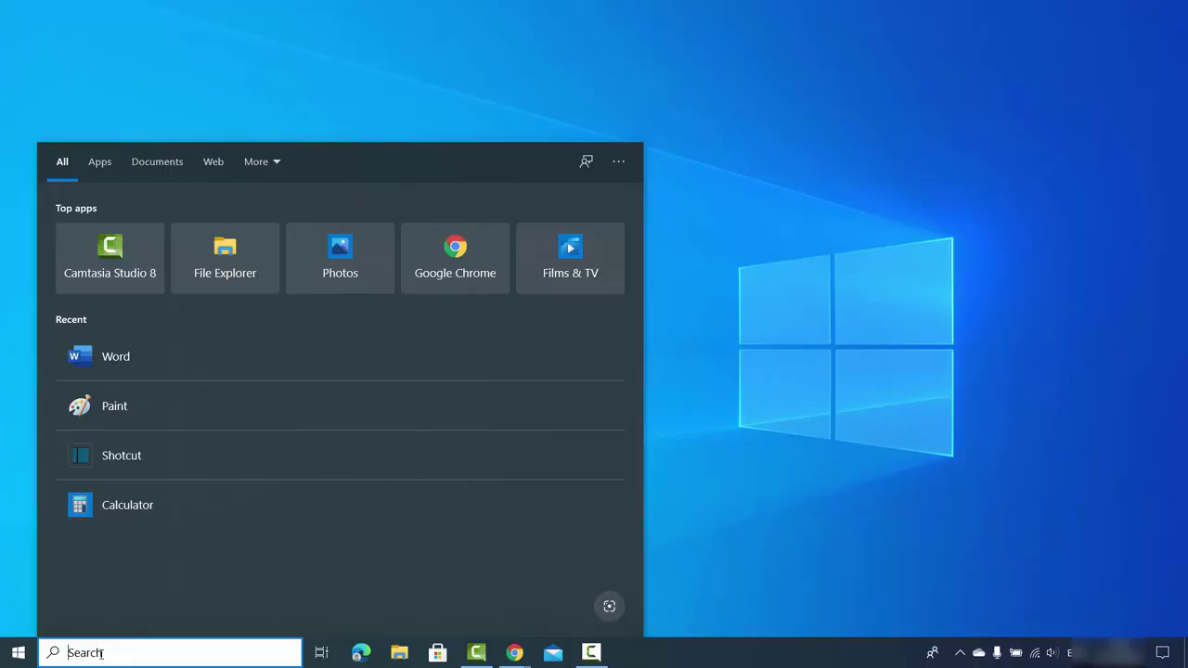
click(117, 356)
click(400, 381)
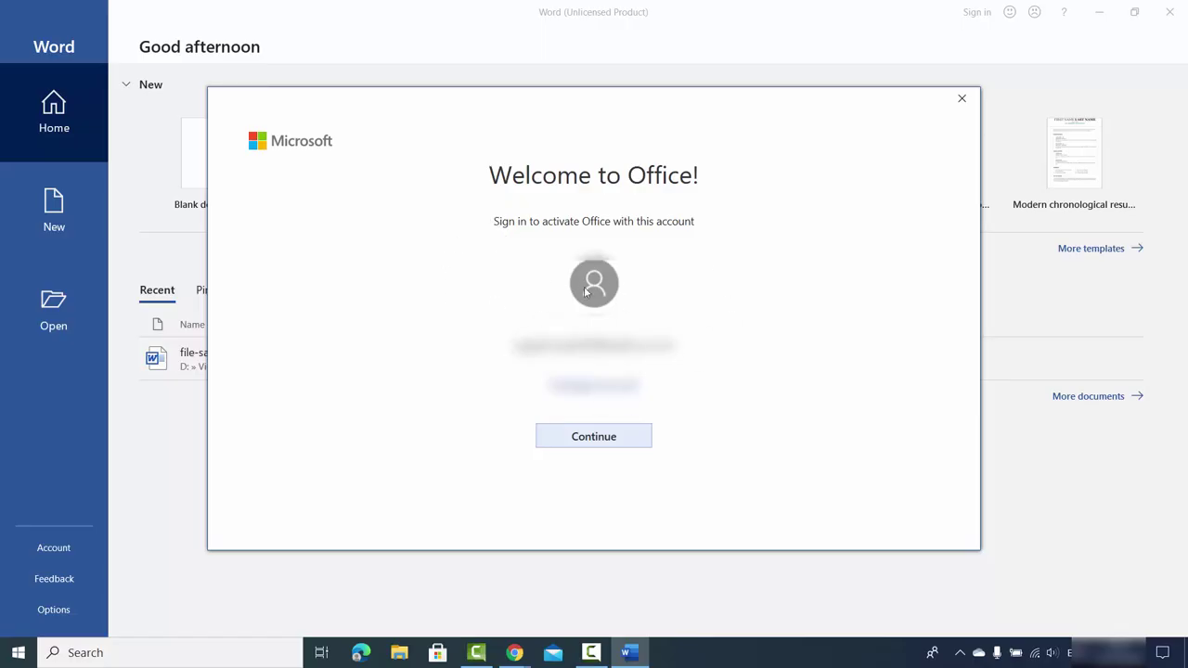
Sign in with the suggested Microsoft account and its password, using this account everywhere.
key(Return)
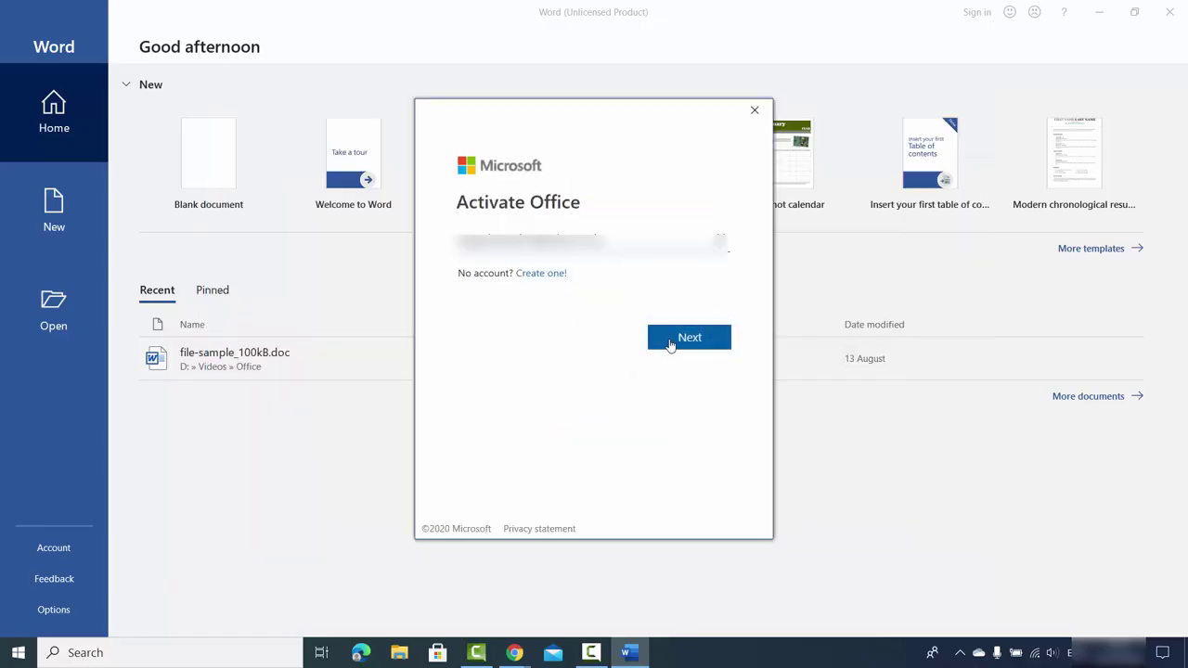
click(672, 344)
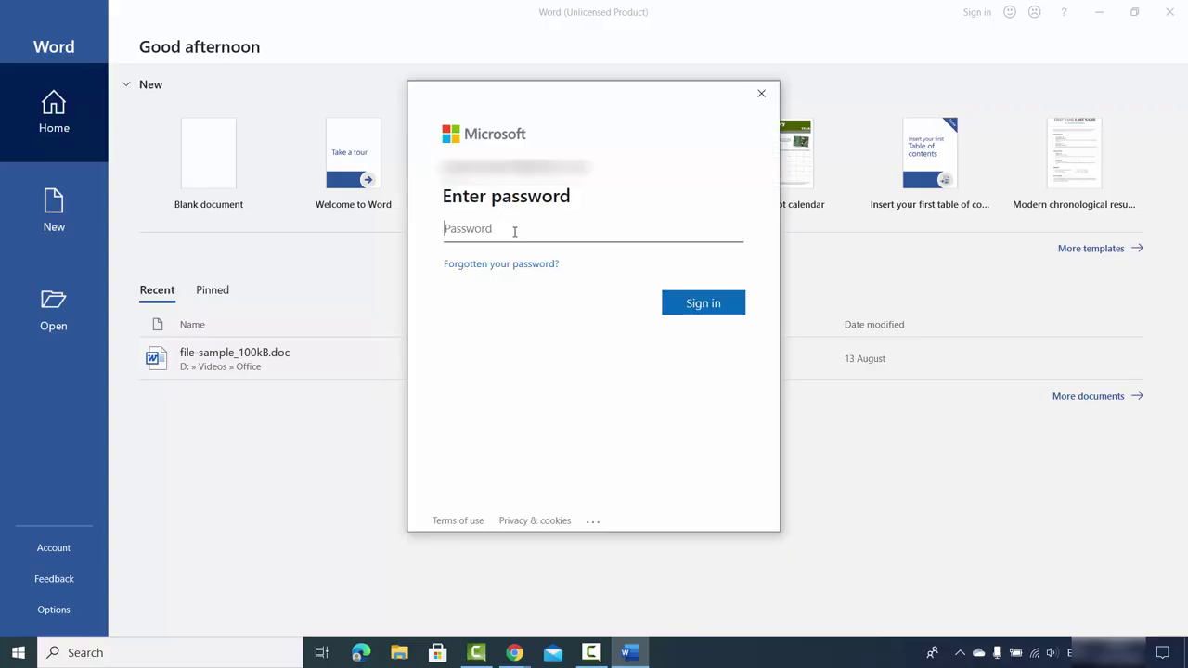
text(•••••••••••)
click(691, 309)
click(687, 349)
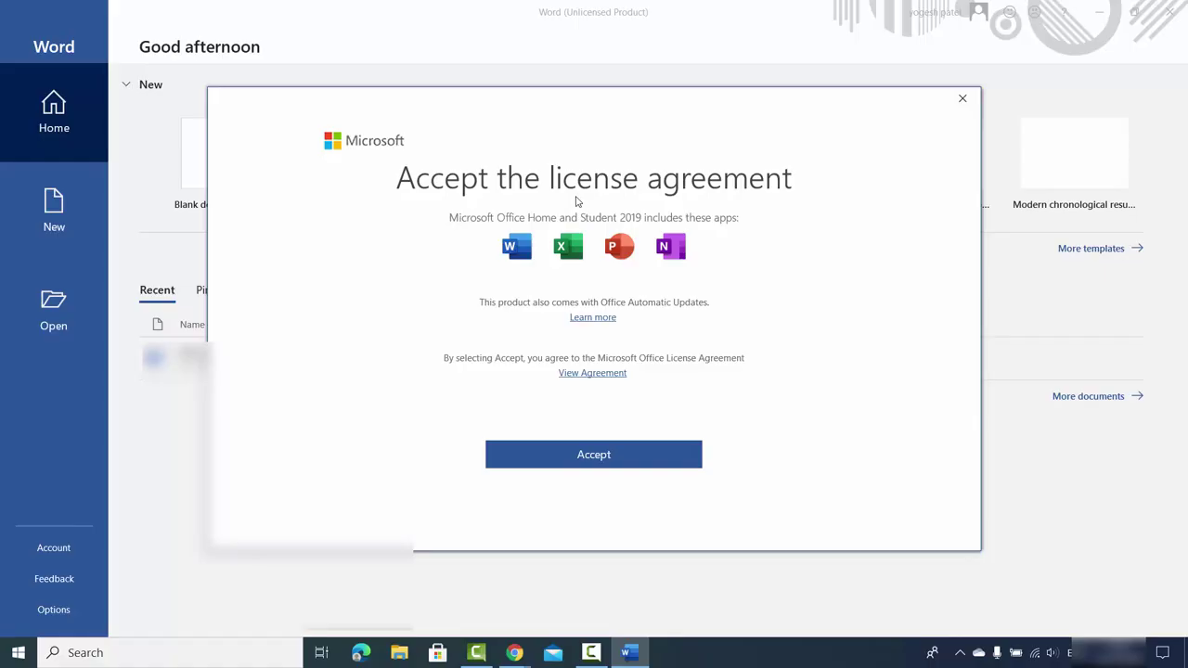
click(583, 455)
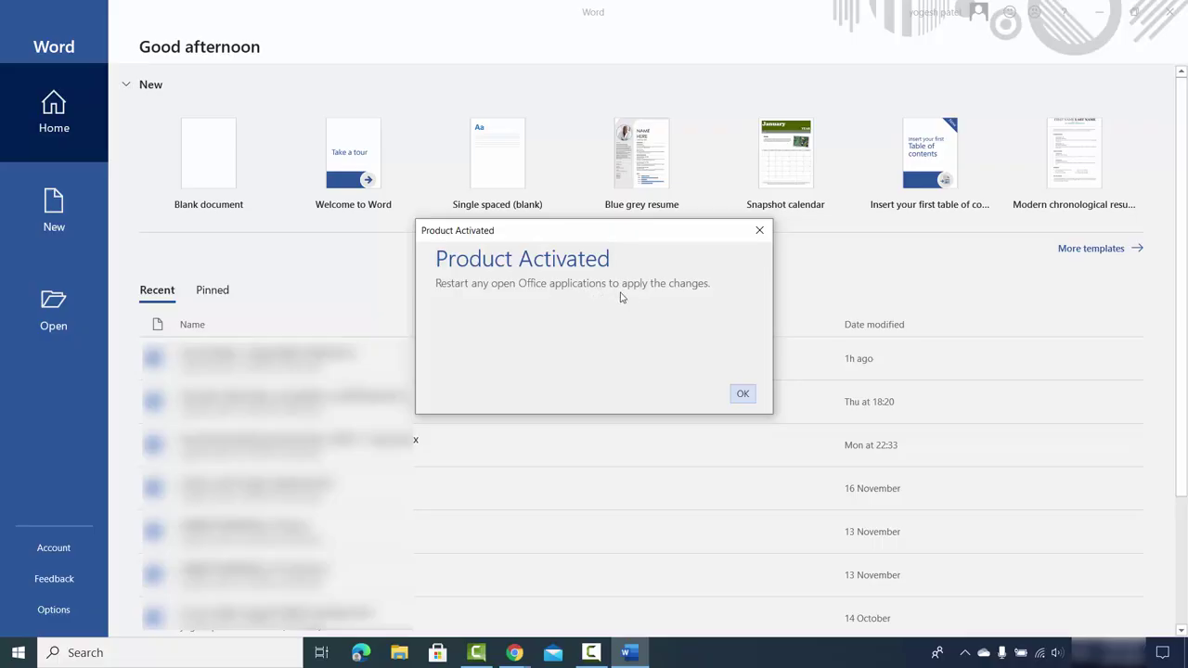
Dismiss the Product Activated confirmation and create a new blank document.
click(743, 394)
click(206, 172)
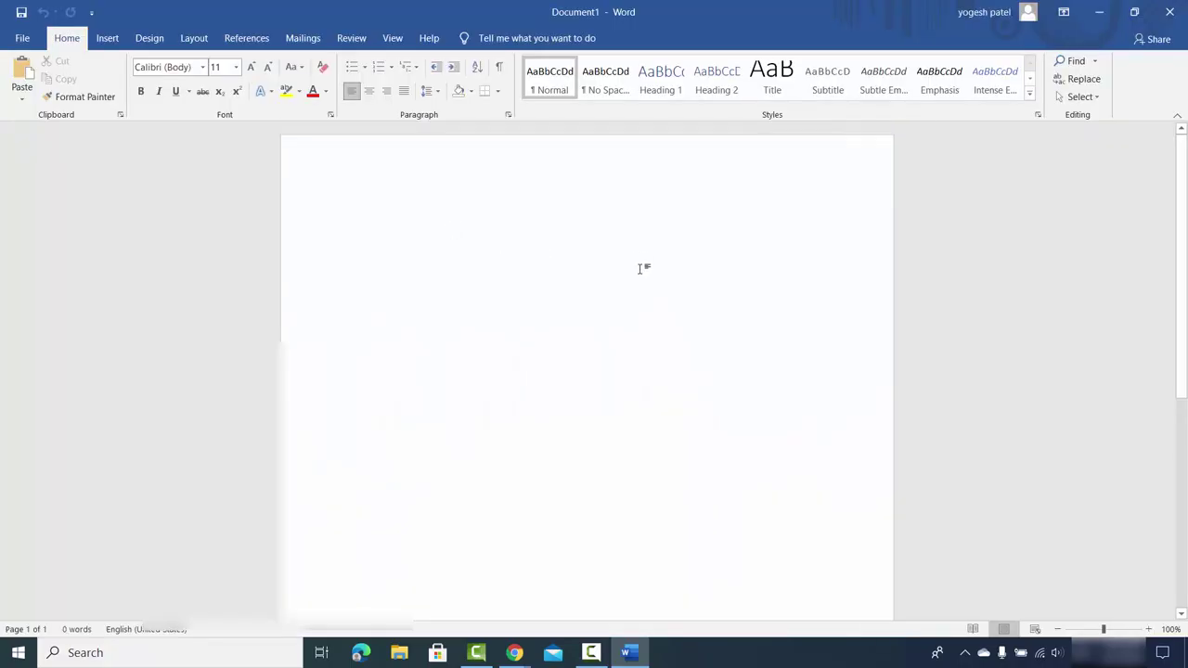